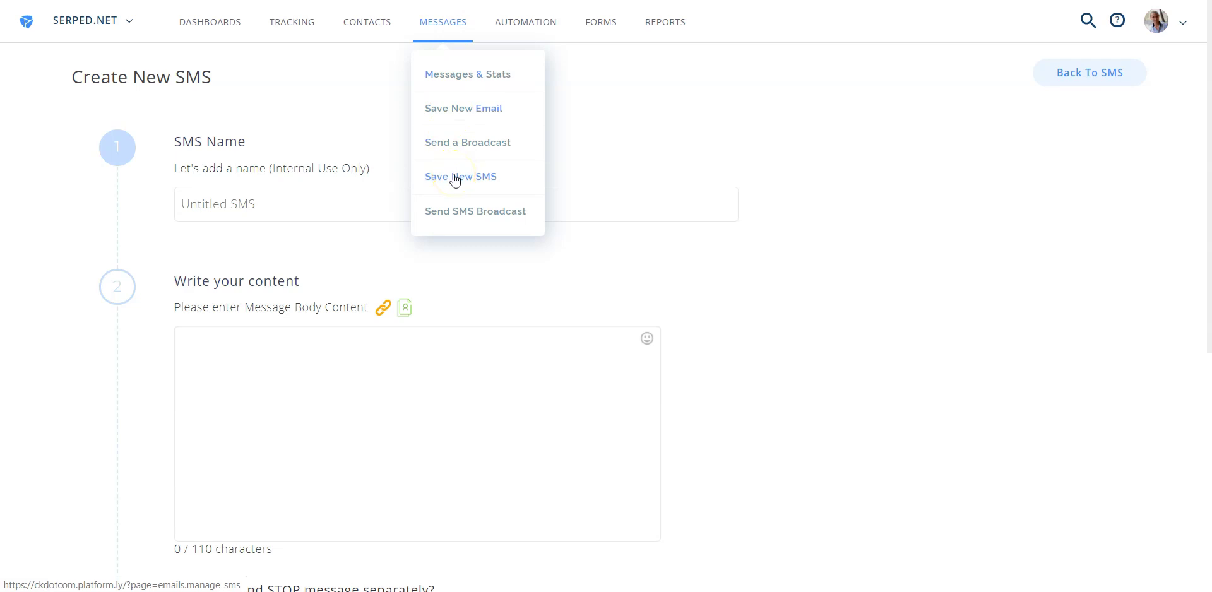
# Name the new SMS 'Test Campaign'
pyautogui.click(744, 113)
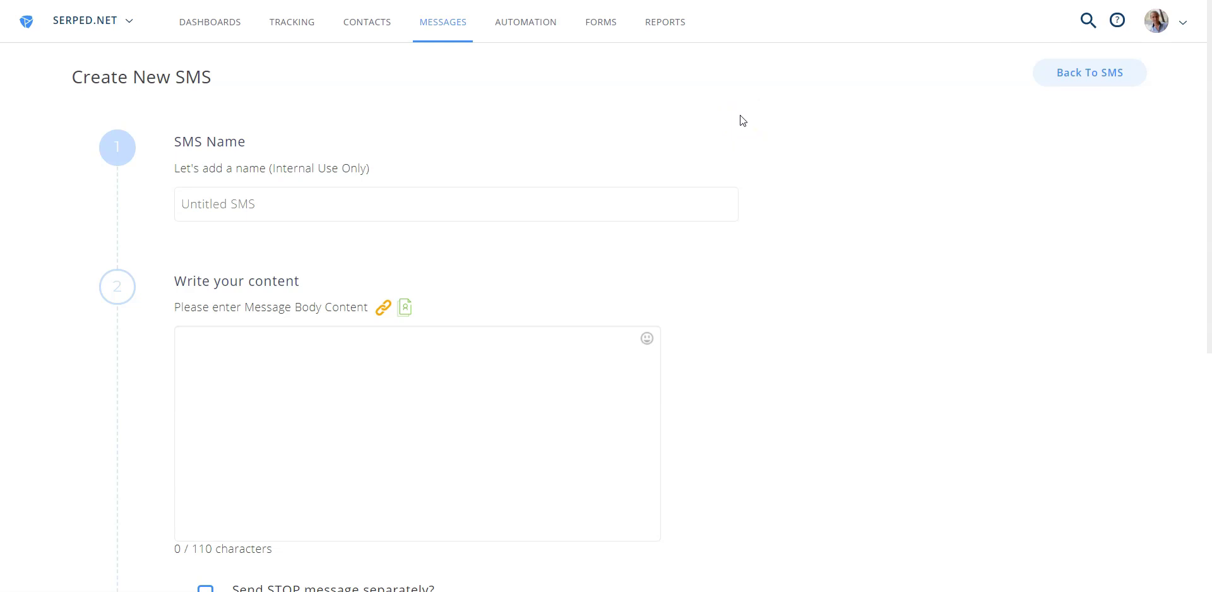
pyautogui.click(656, 200)
pyautogui.write('Test Campaign')
pyautogui.scroll(-1, 683, 316)
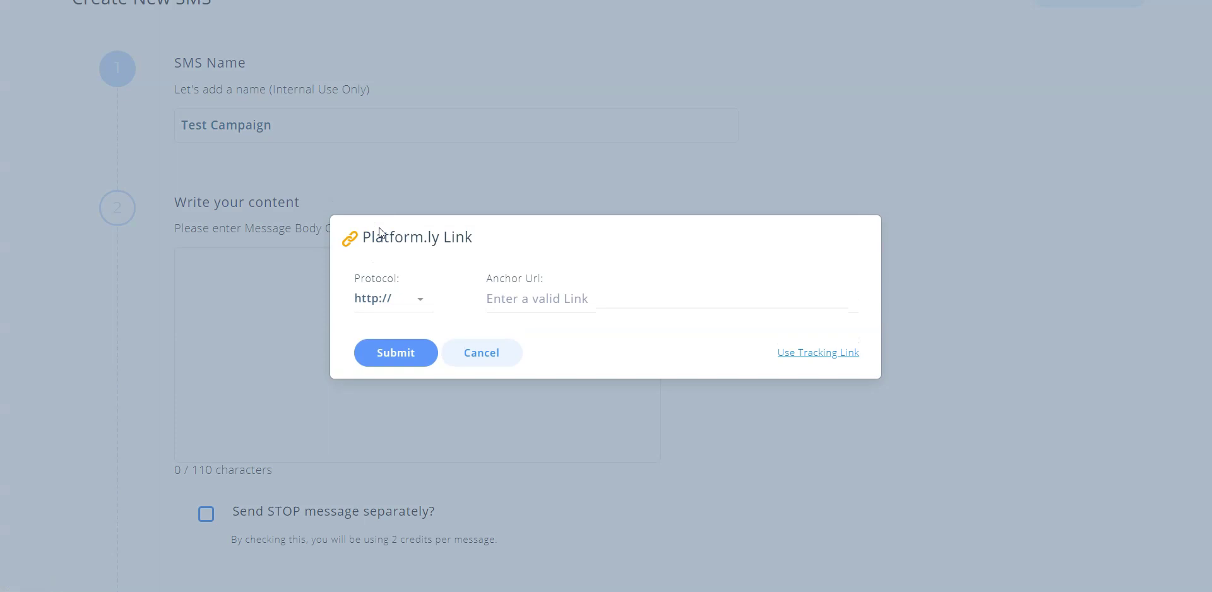
# Bring up message personalization with First Name kept as the contact field
pyautogui.click(491, 351)
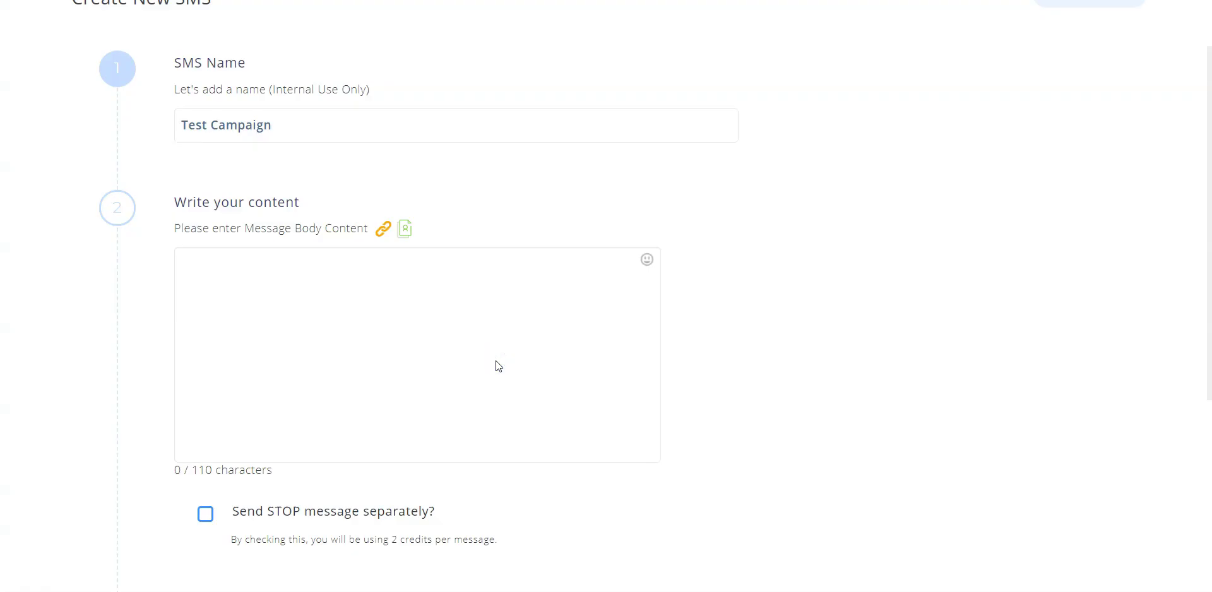
pyautogui.click(409, 230)
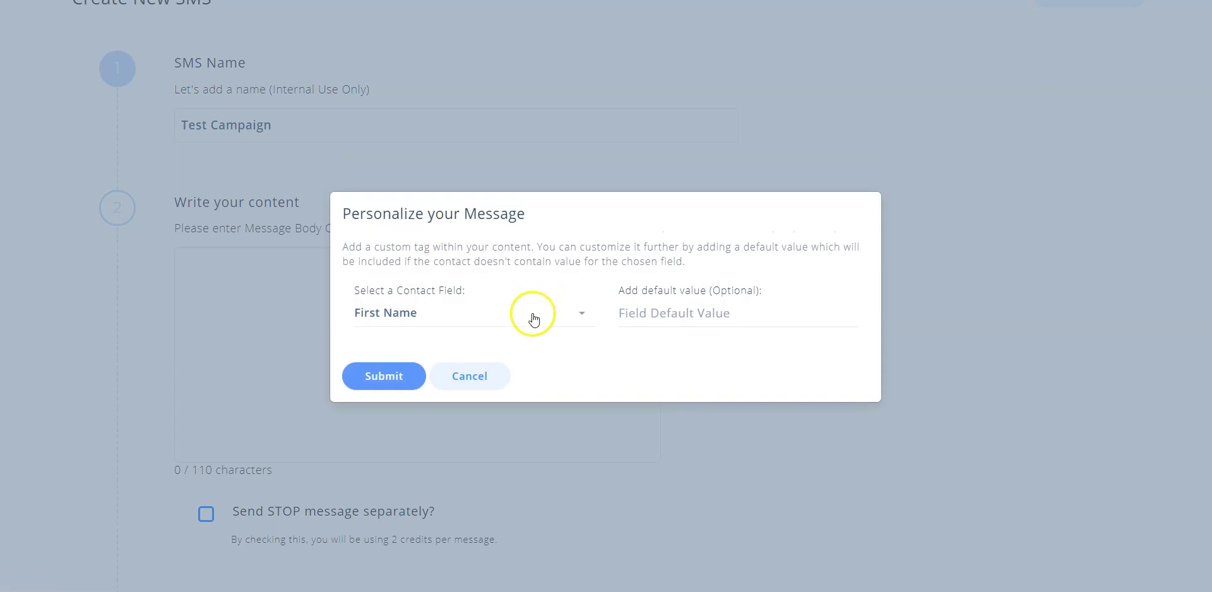
pyautogui.click(533, 315)
pyautogui.click(533, 315)
pyautogui.click(473, 379)
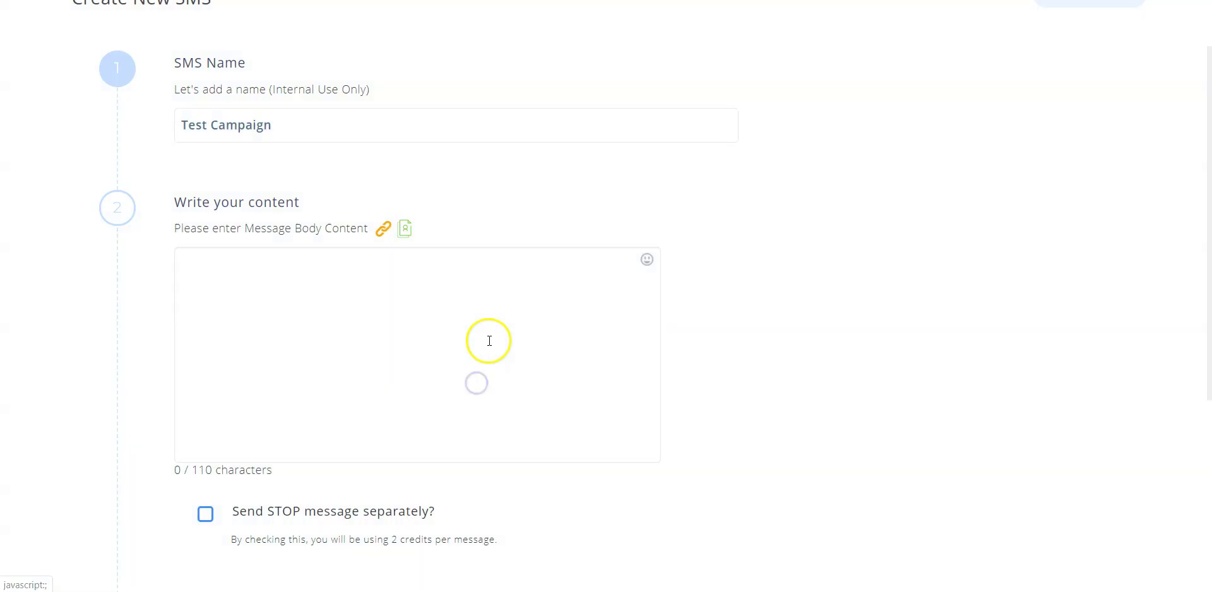
pyautogui.click(646, 261)
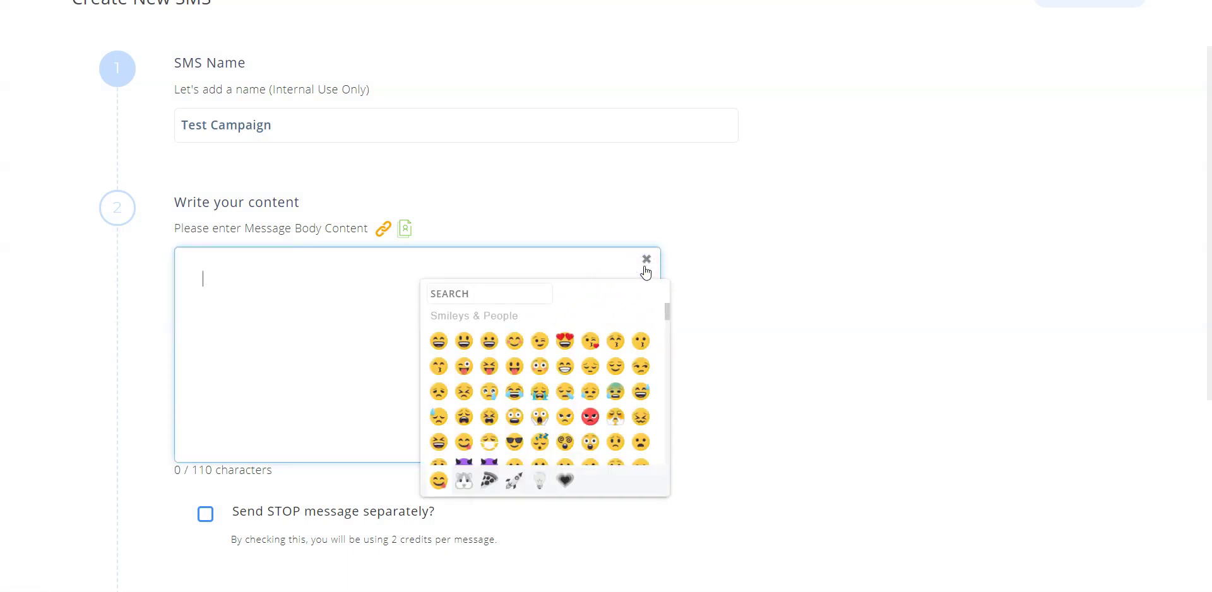
pyautogui.click(392, 297)
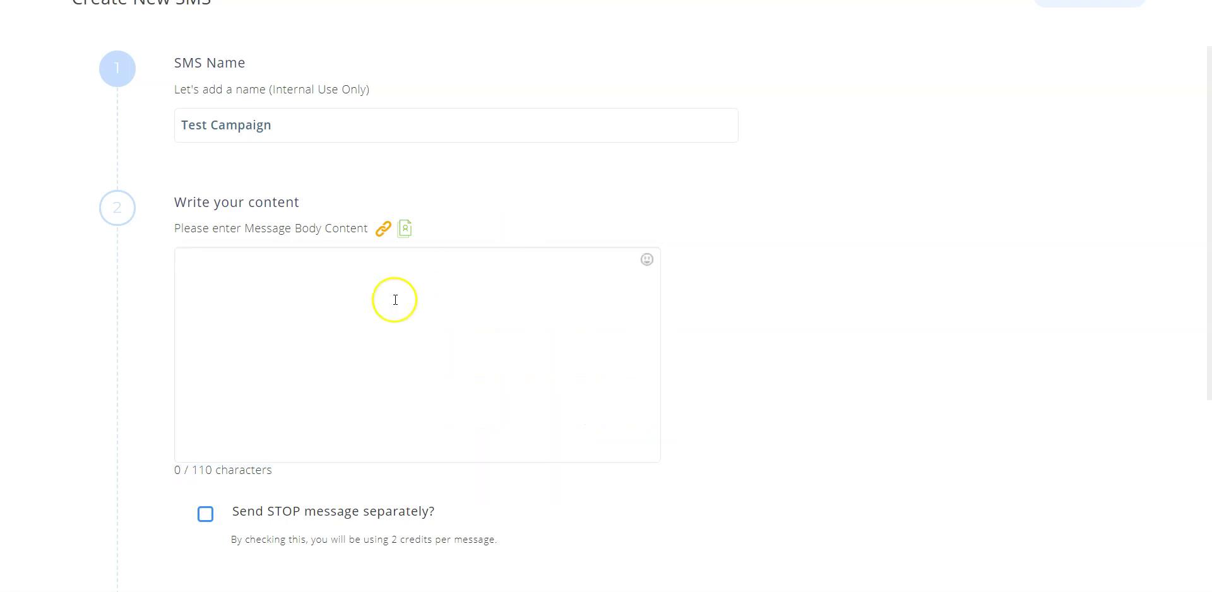
pyautogui.click(411, 238)
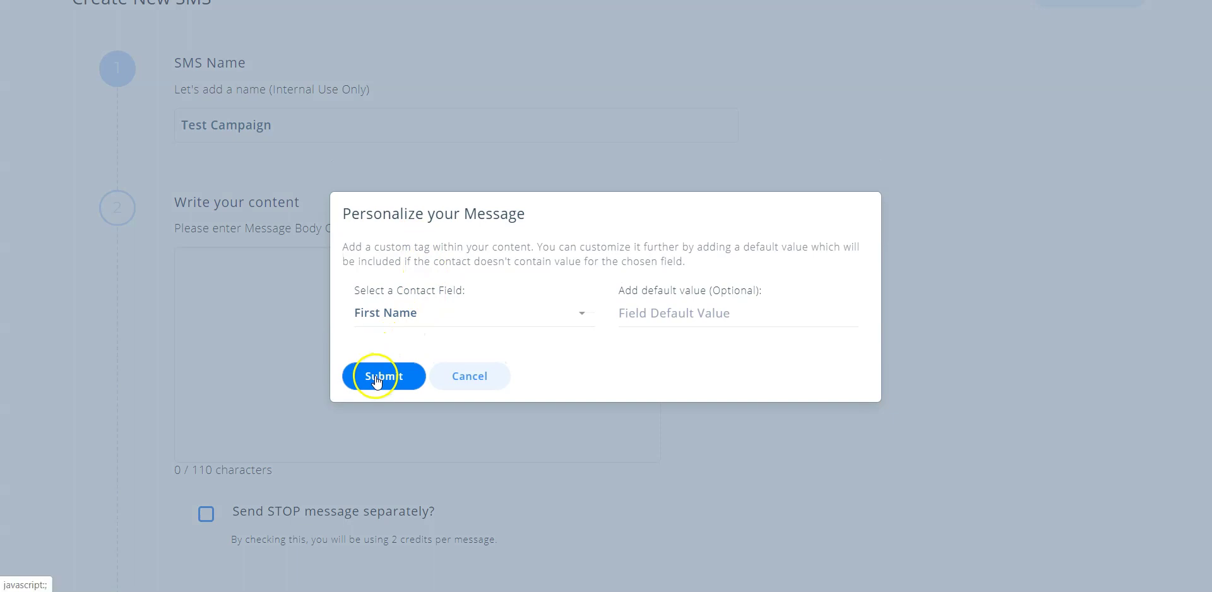
# Insert the First Name tag and the text 'check out our Black Friday Special, available for a limited time:'
pyautogui.click(375, 376)
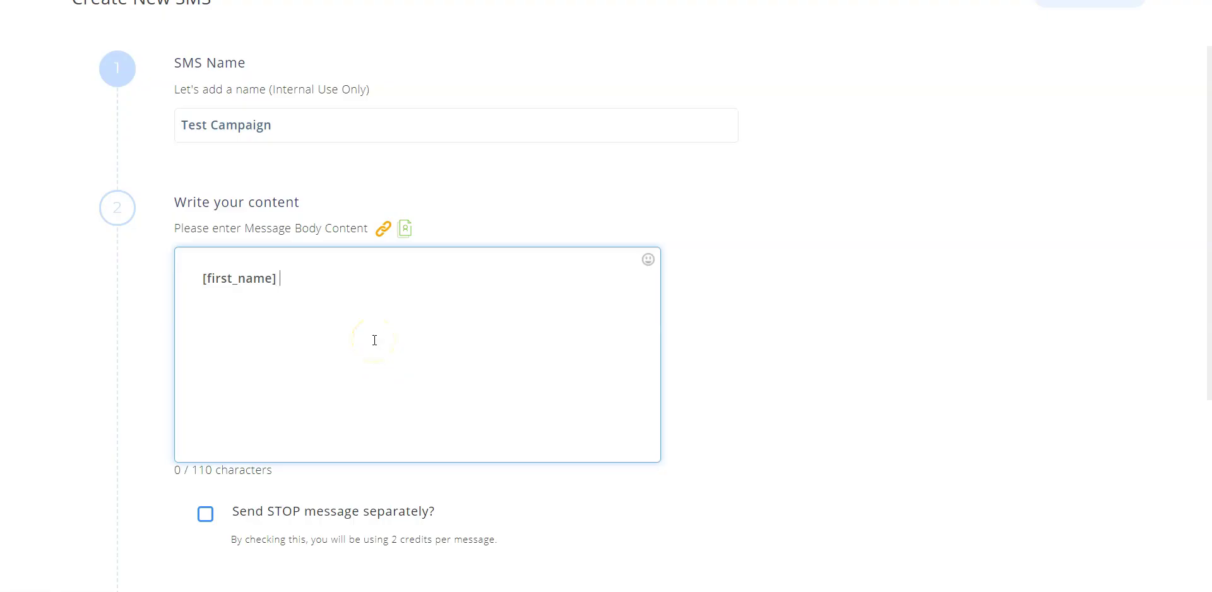
pyautogui.write('check out our Black Friday Special, available for a limited time:')
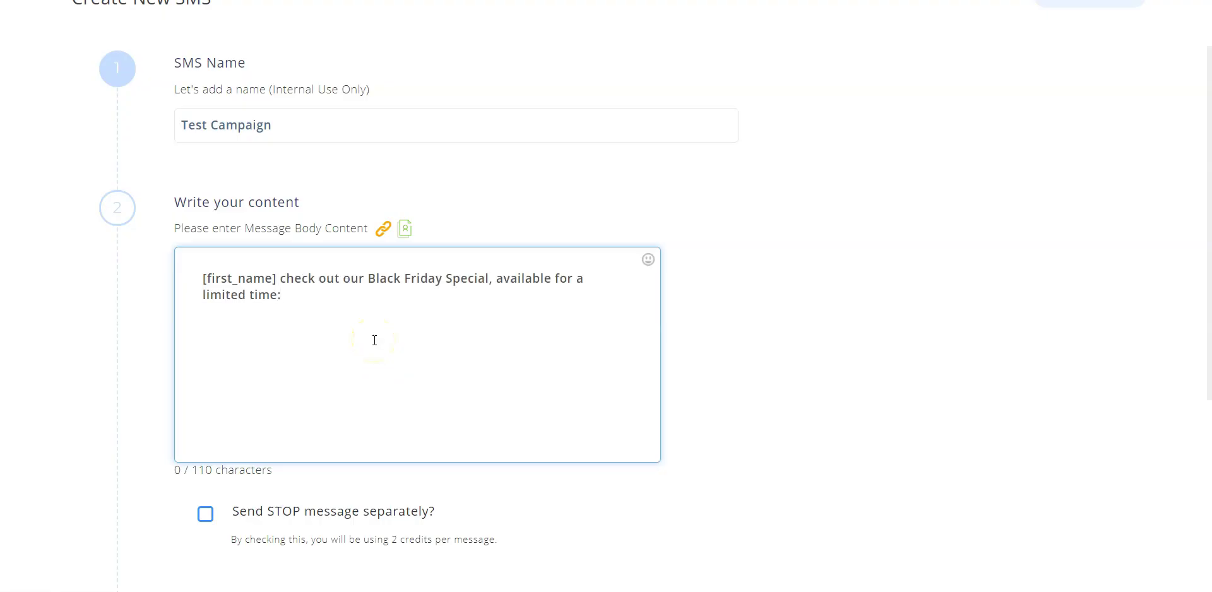
pyautogui.click(297, 295)
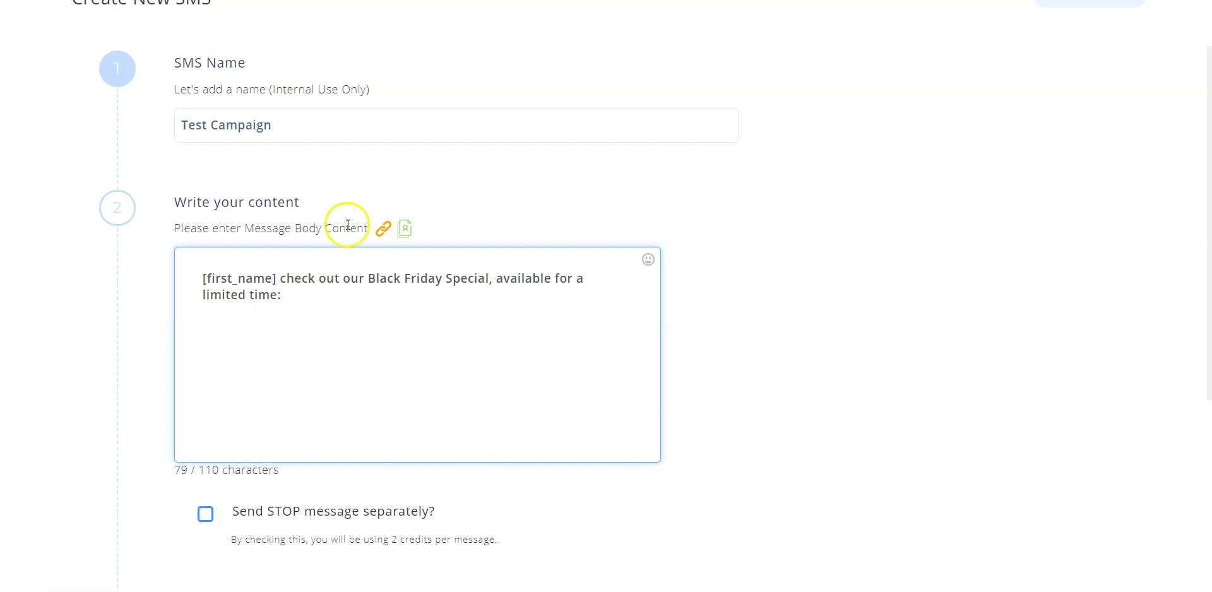
pyautogui.click(384, 228)
pyautogui.click(516, 298)
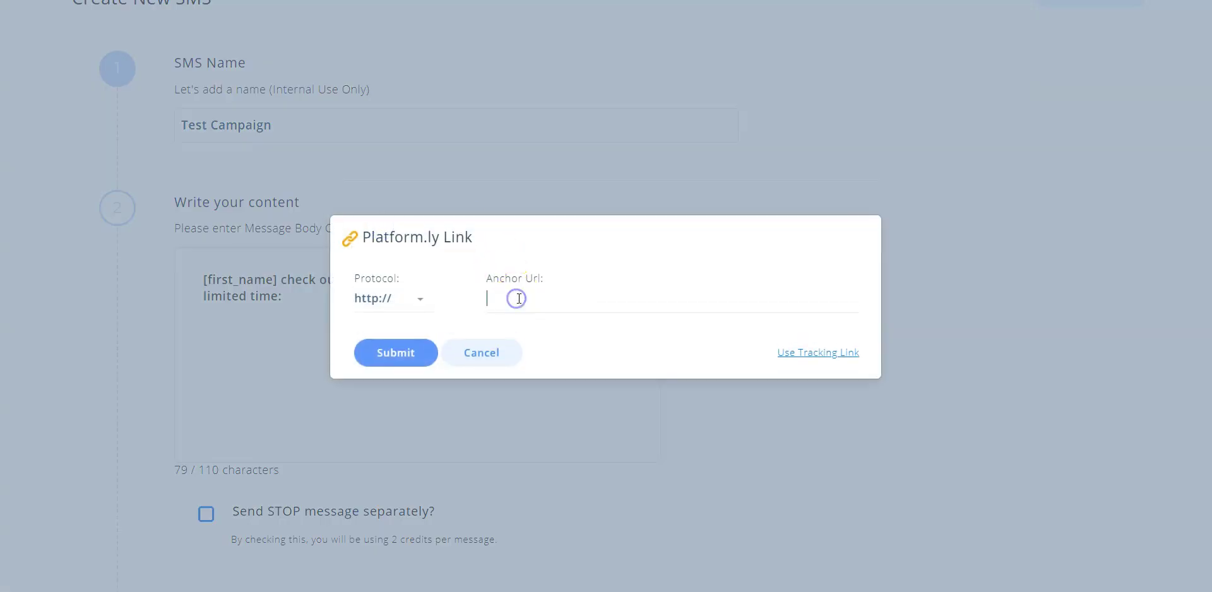
pyautogui.write('https://www.platform.ly/')
pyautogui.click(596, 261)
pyautogui.click(392, 351)
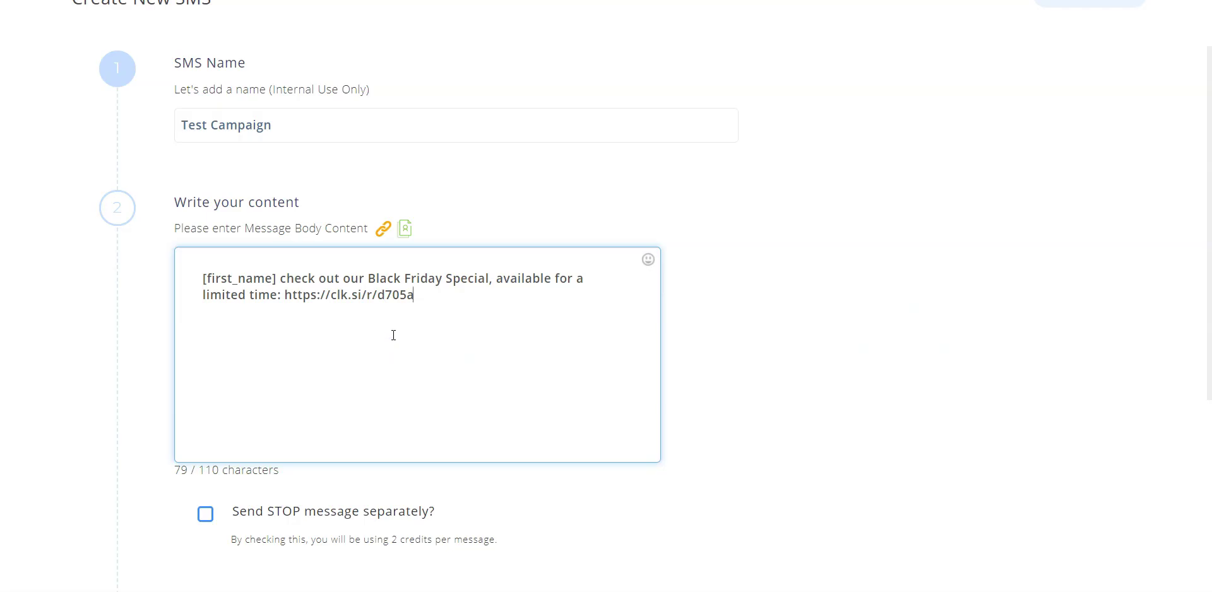
pyautogui.click(421, 332)
# Add a winking emoji after the link
pyautogui.click(650, 261)
pyautogui.click(540, 344)
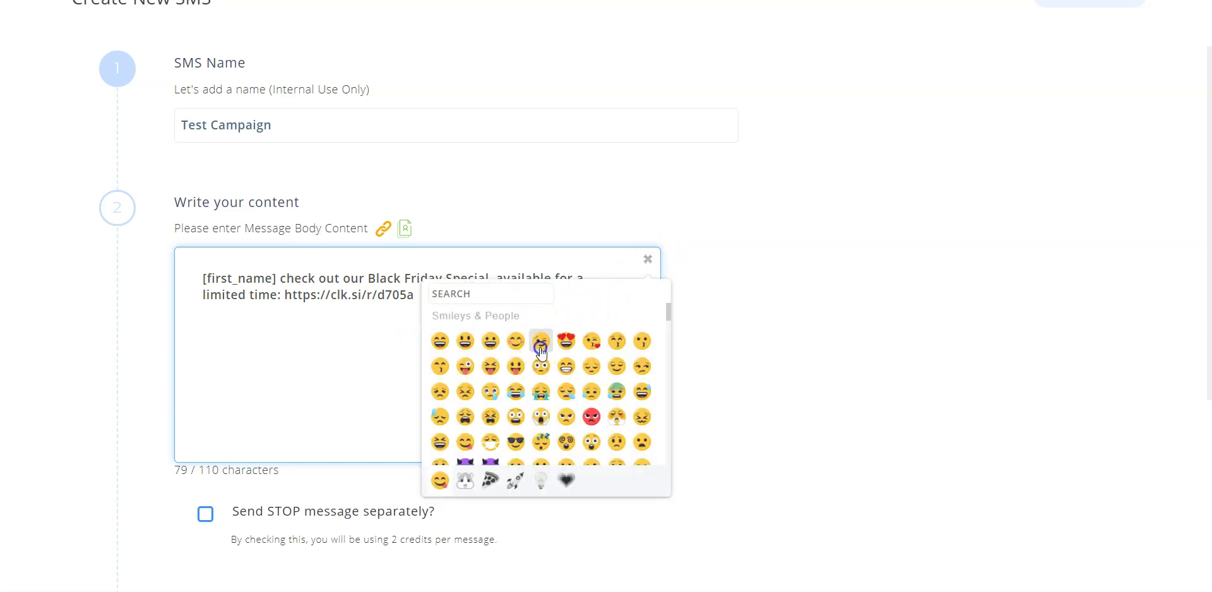
pyautogui.click(826, 330)
pyautogui.scroll(-1, 694, 373)
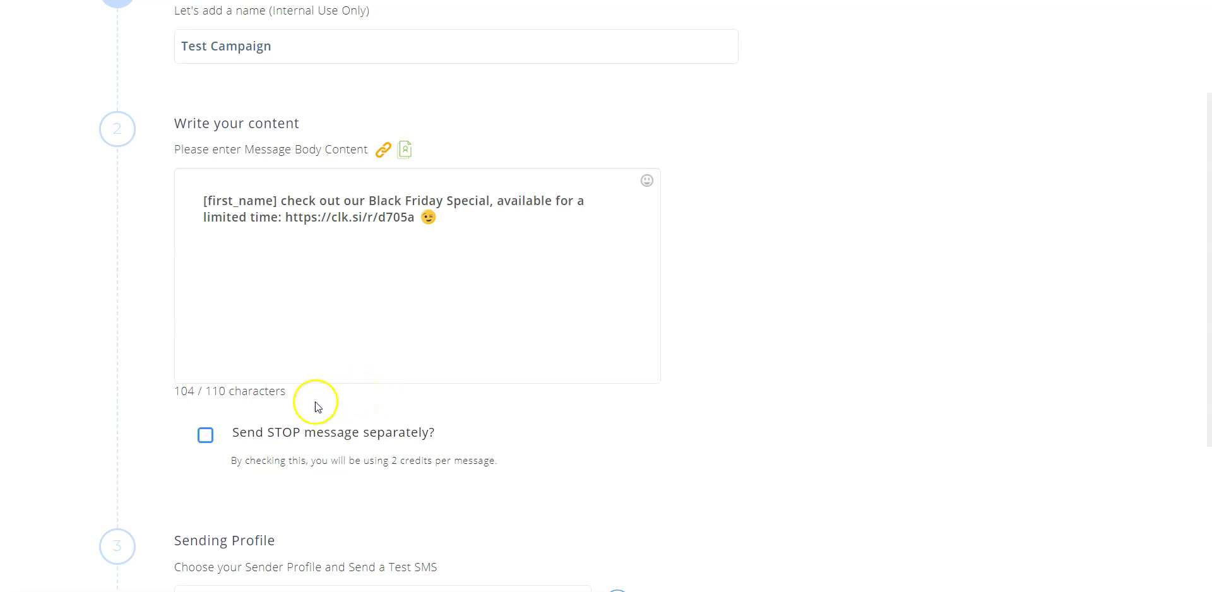
# Tick 'Send STOP message separately?' so the message limit becomes 160 characters
pyautogui.click(206, 435)
pyautogui.click(215, 414)
pyautogui.click(290, 477)
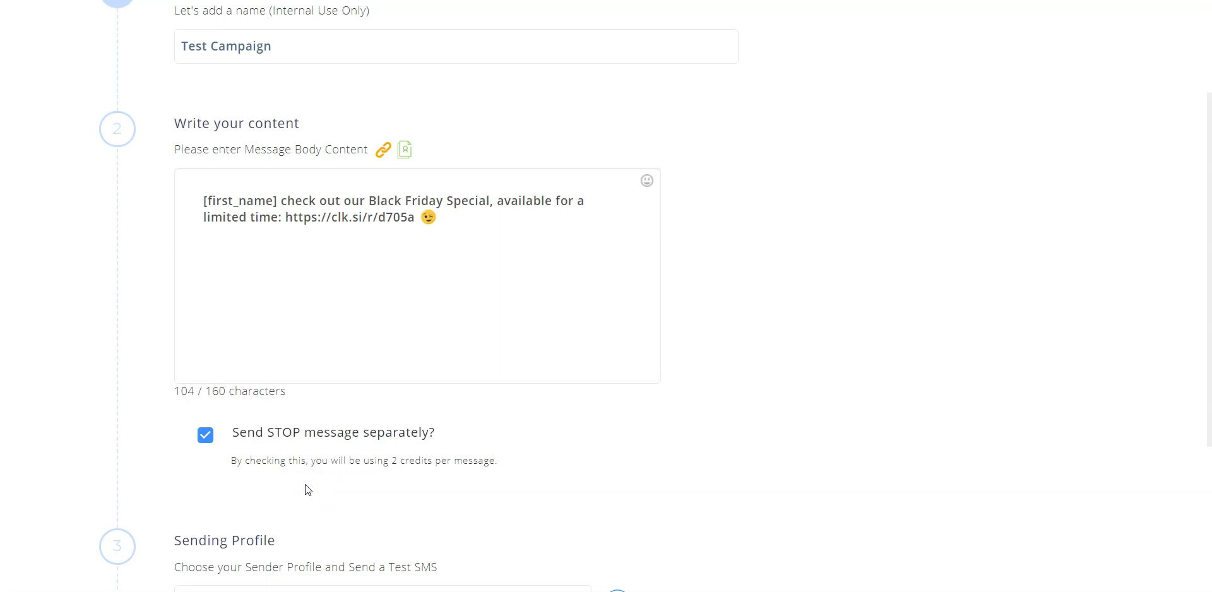
# Set the Twilio number as sending profile and save the Test Campaign SMS
pyautogui.scroll(-4, 528, 382)
pyautogui.click(495, 374)
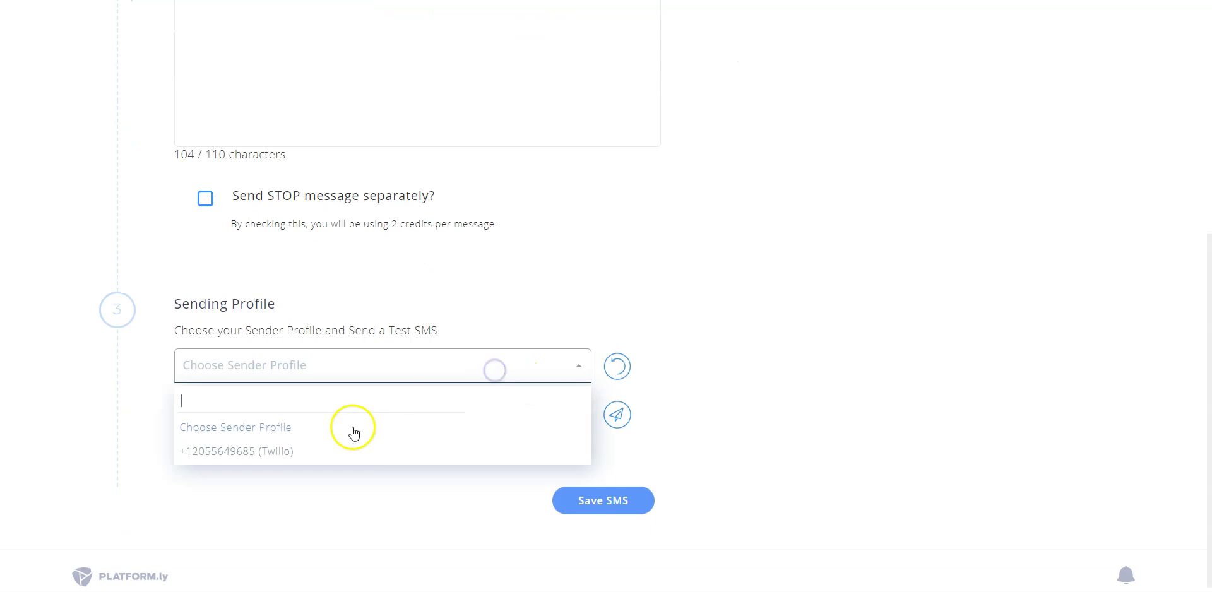
pyautogui.click(317, 451)
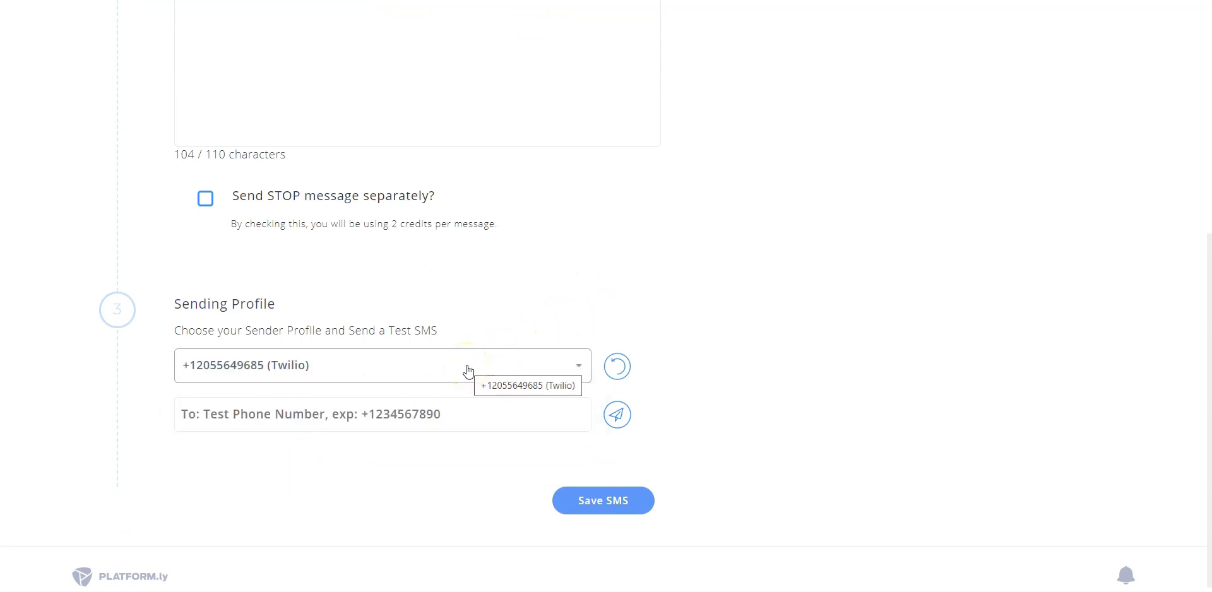
pyautogui.click(442, 421)
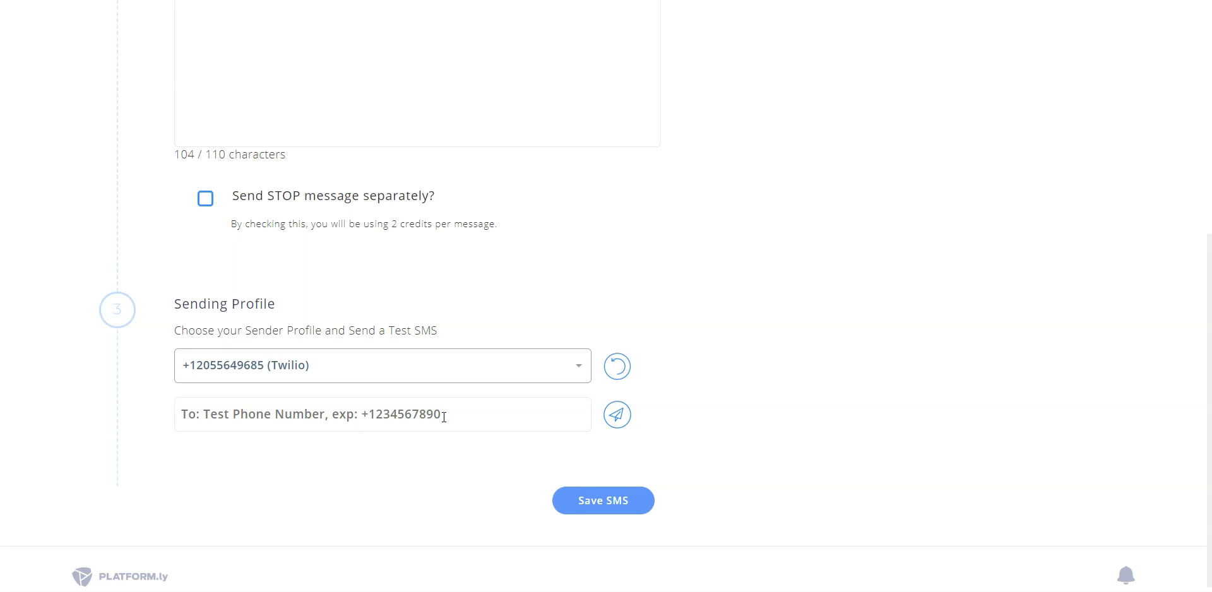
pyautogui.click(568, 496)
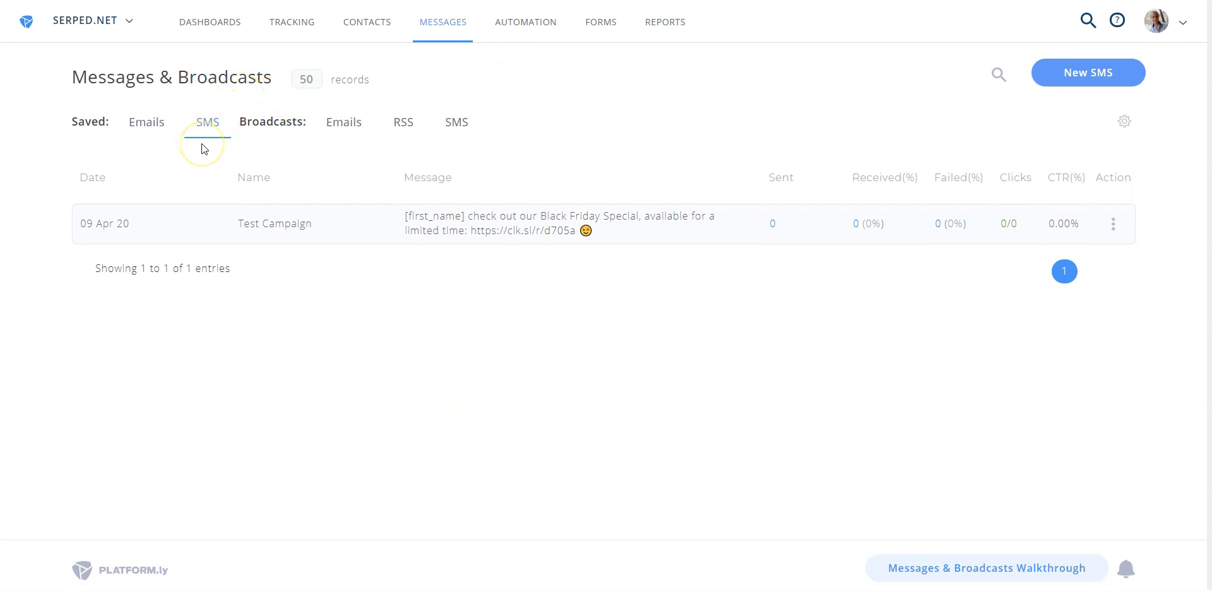
# Open and dismiss the Test Campaign row's Action menu without choosing an action
pyautogui.click(1113, 223)
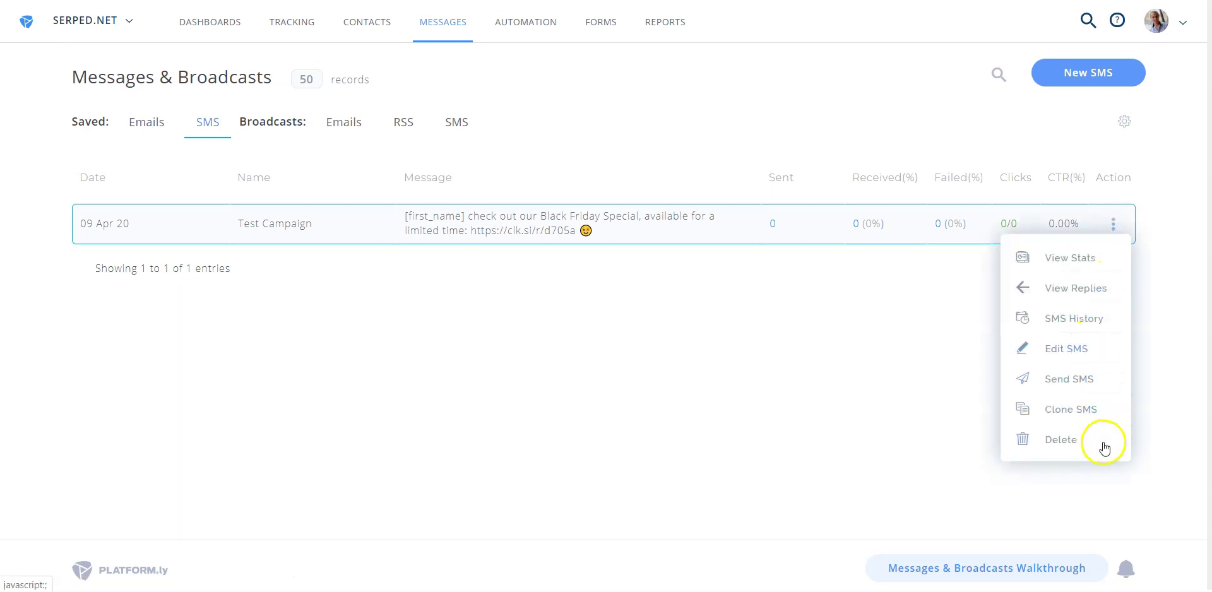
pyautogui.click(838, 405)
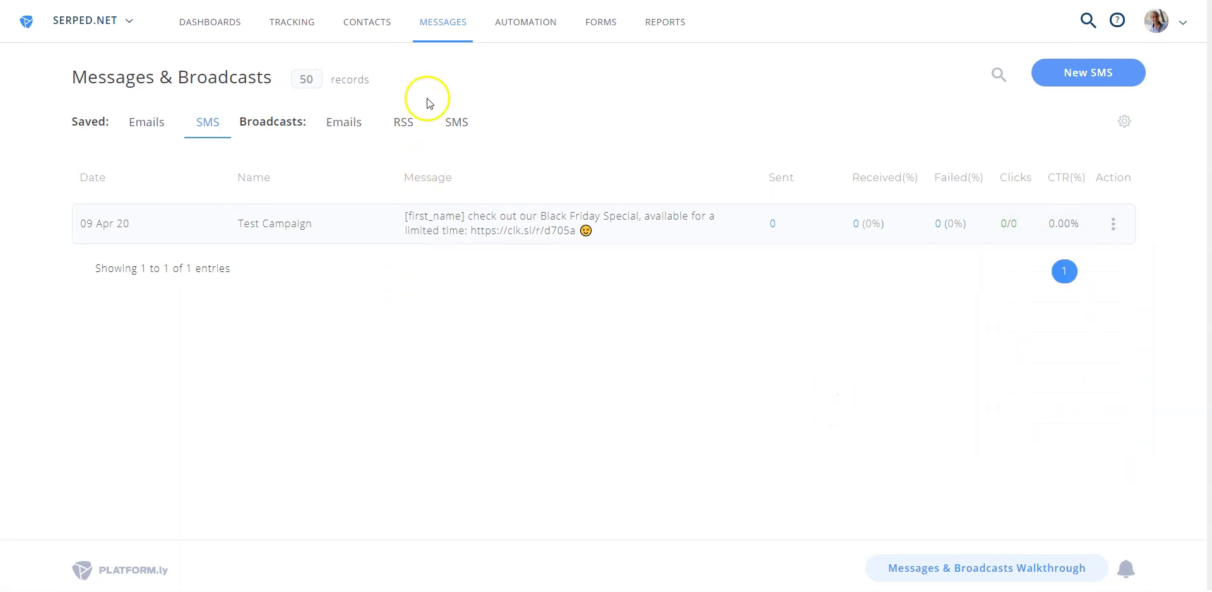
pyautogui.moveTo(442, 21)
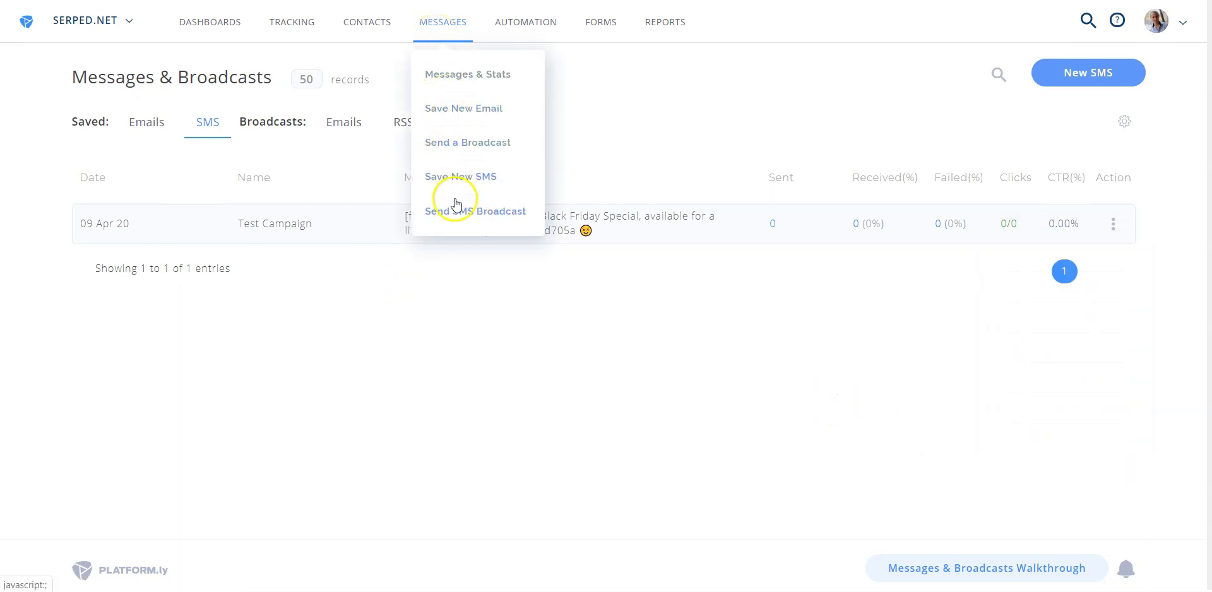
# Start an SMS broadcast loading the existing 'Test Campaign' SMS
pyautogui.click(457, 212)
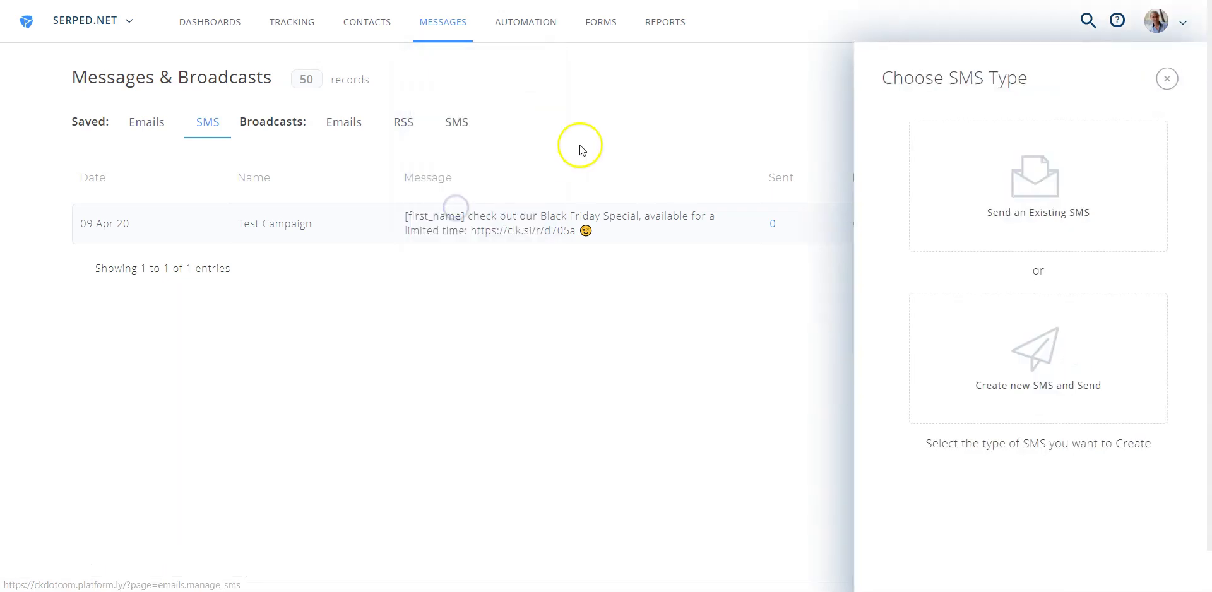
pyautogui.click(1027, 188)
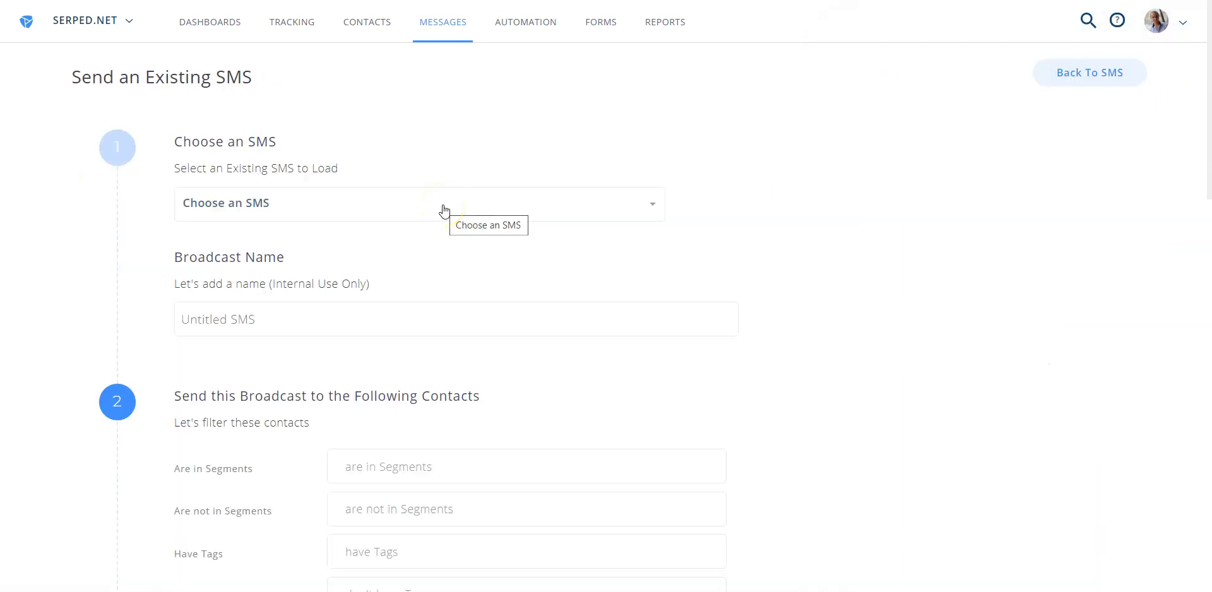
pyautogui.click(444, 211)
pyautogui.click(373, 281)
pyautogui.scroll(-3, 546, 314)
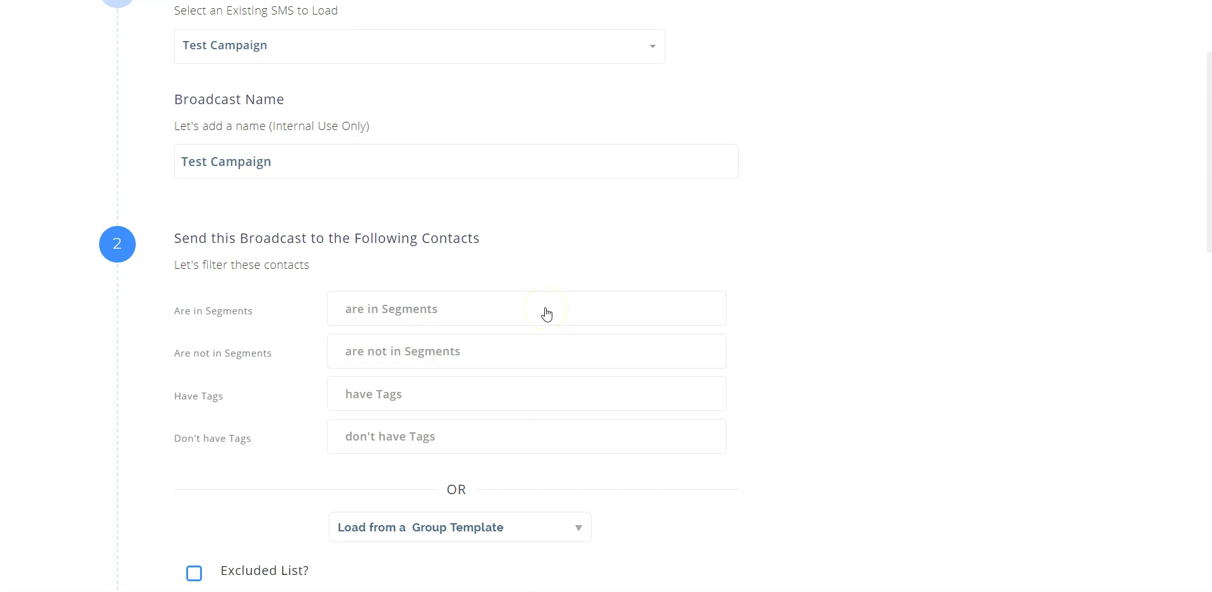
# Target the SERPed.net segment (183 contacts), leaving the Excluded List off
pyautogui.click(543, 352)
pyautogui.click(545, 390)
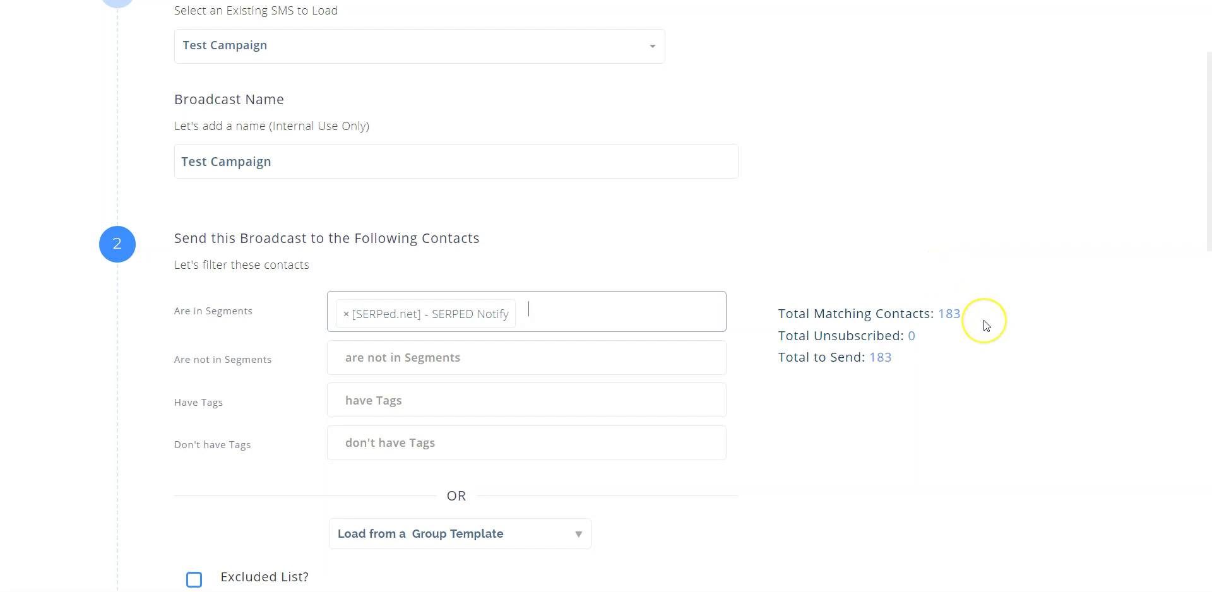
pyautogui.scroll(-5, 984, 325)
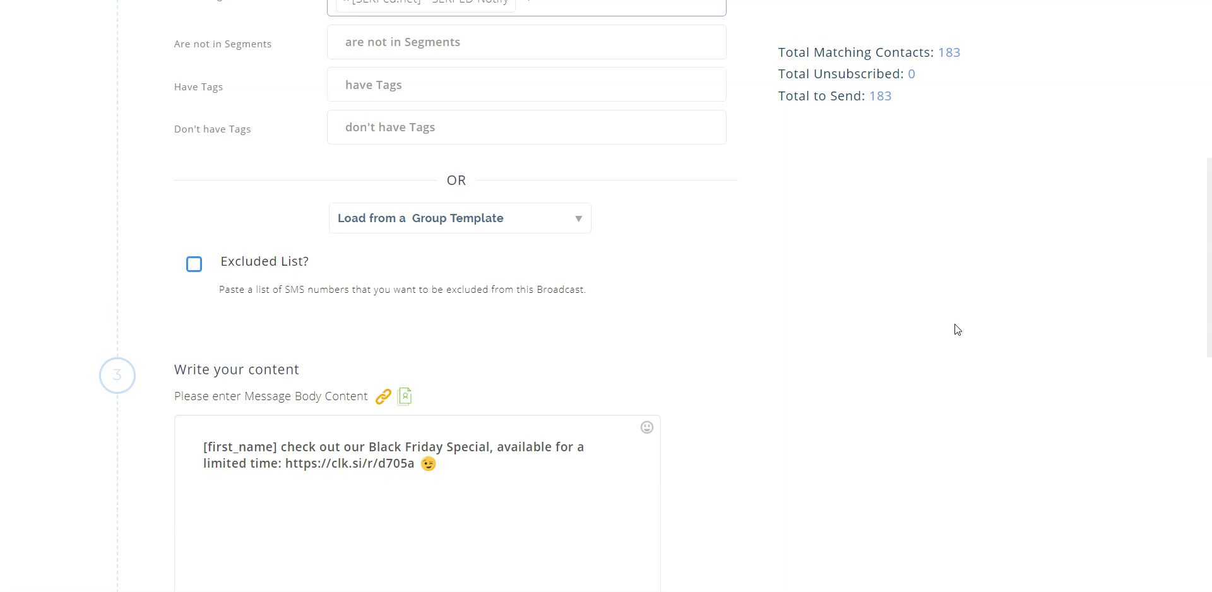
pyautogui.click(193, 264)
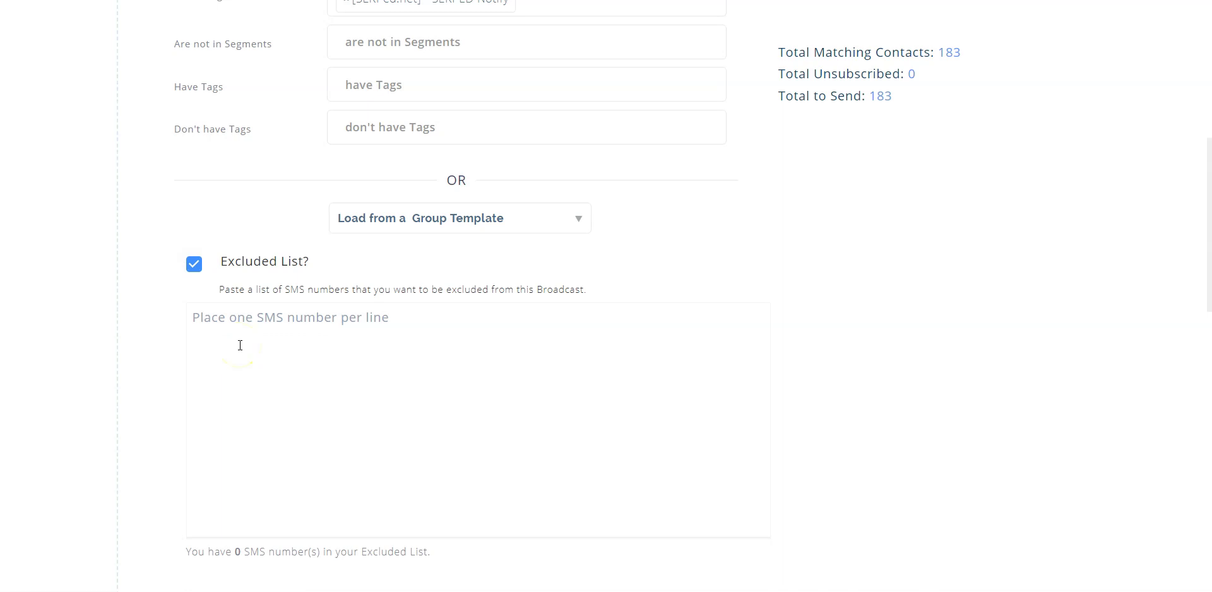
pyautogui.click(193, 264)
pyautogui.scroll(-3, 740, 296)
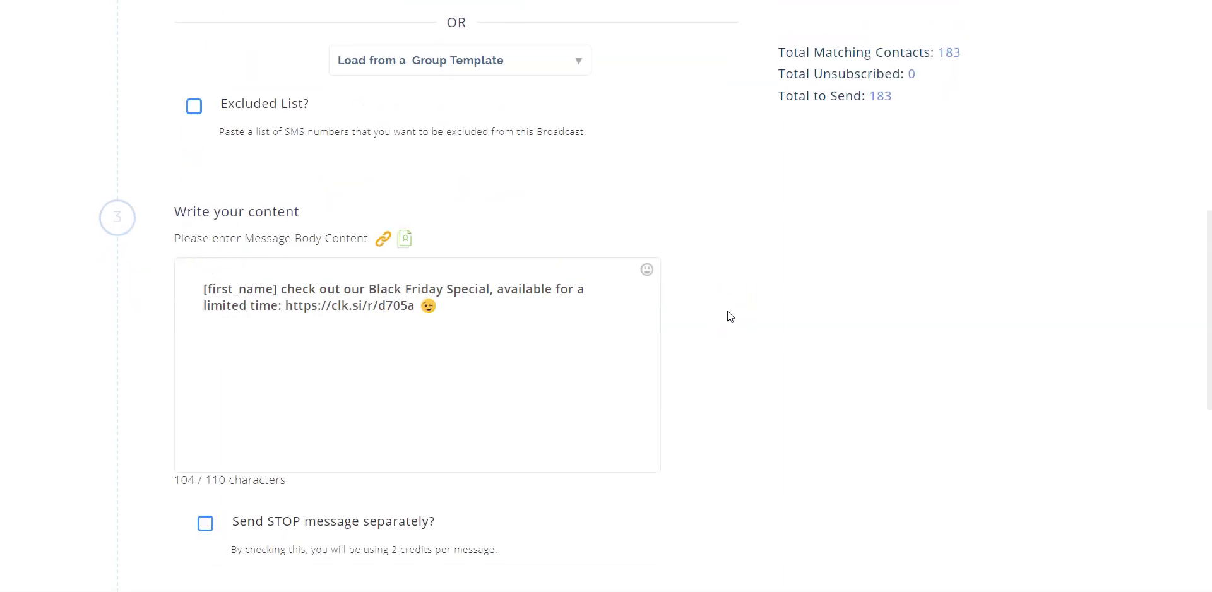
# Schedule the broadcast for April 10 at 16:00 using each contact's timezone
pyautogui.click(726, 316)
pyautogui.scroll(-1, 726, 316)
pyautogui.scroll(-2, 724, 319)
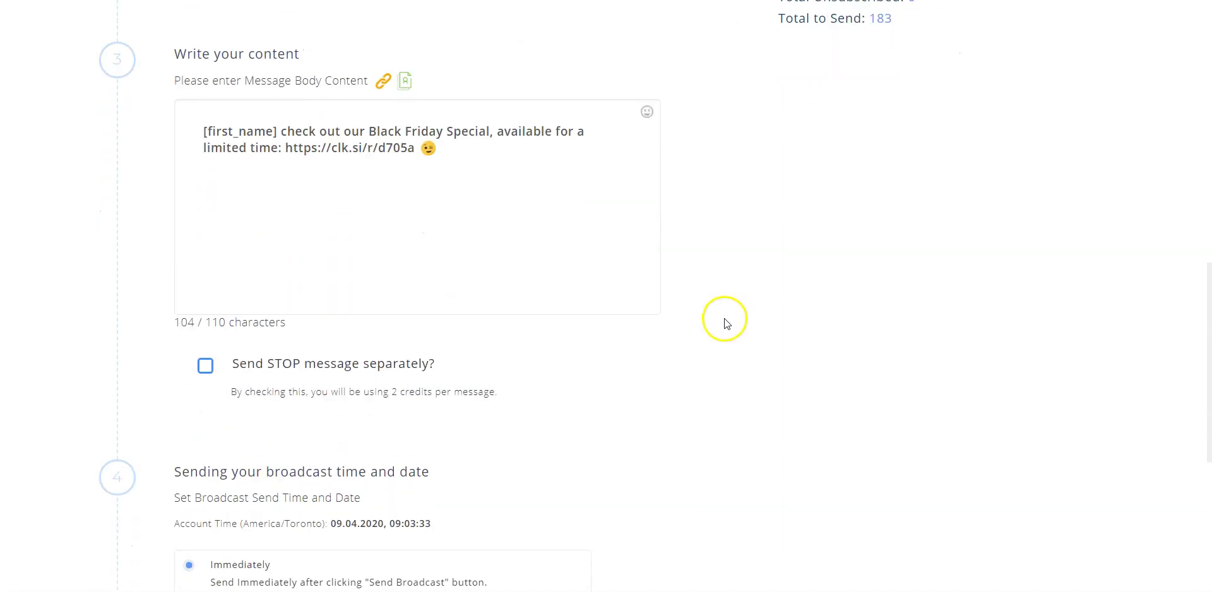
pyautogui.scroll(-2, 724, 318)
pyautogui.scroll(-1, 707, 320)
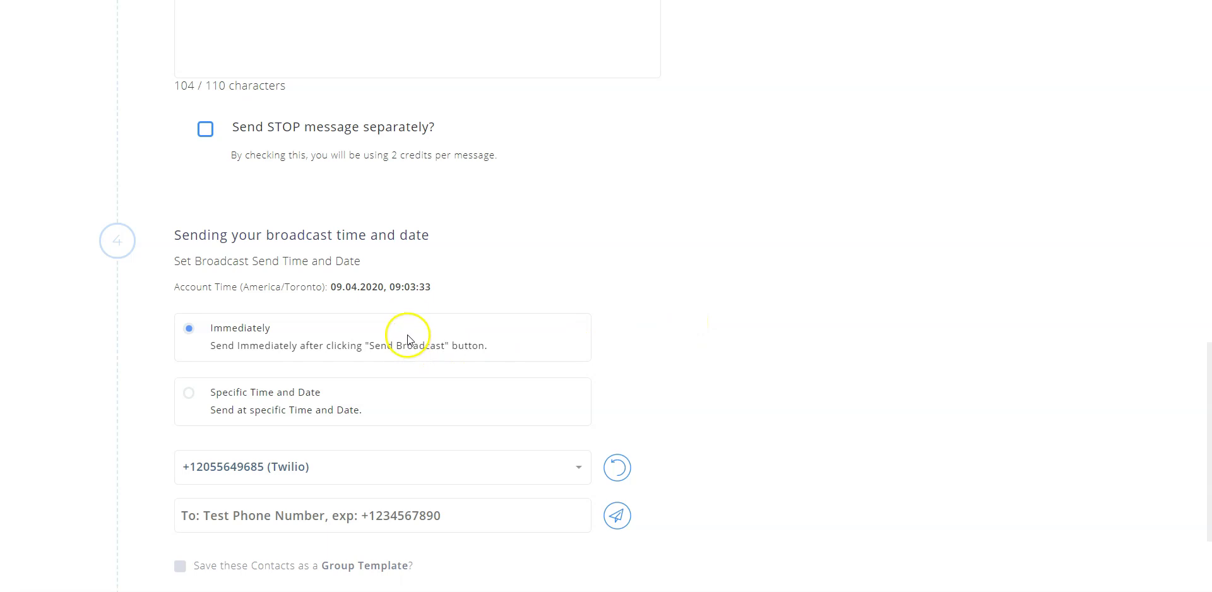
pyautogui.click(283, 397)
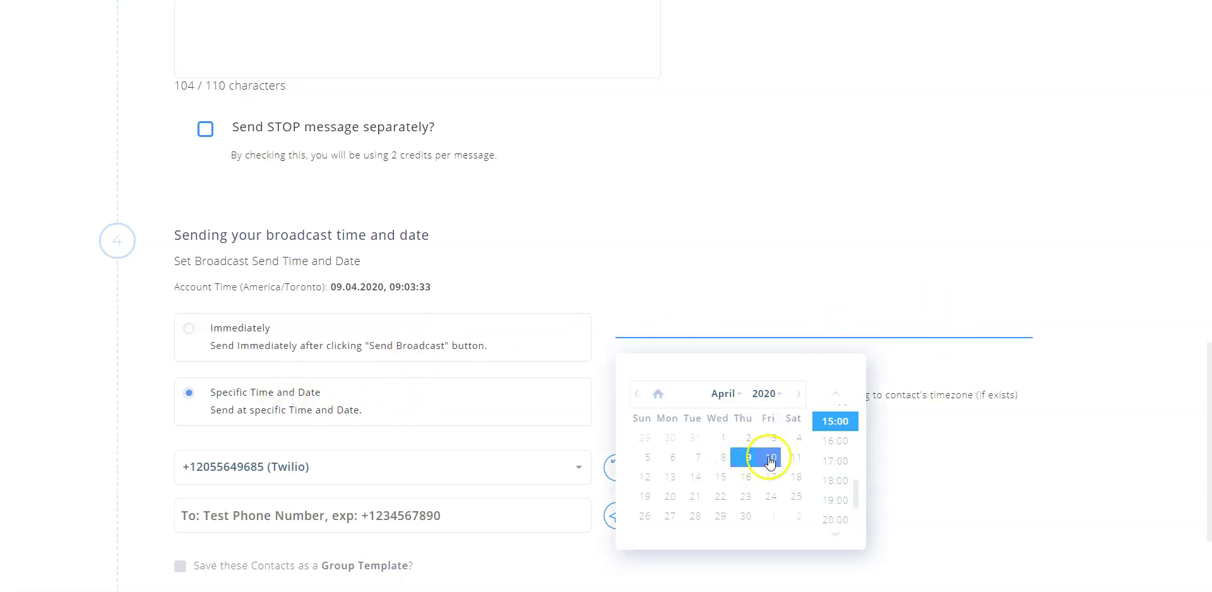
pyautogui.click(770, 459)
pyautogui.click(835, 441)
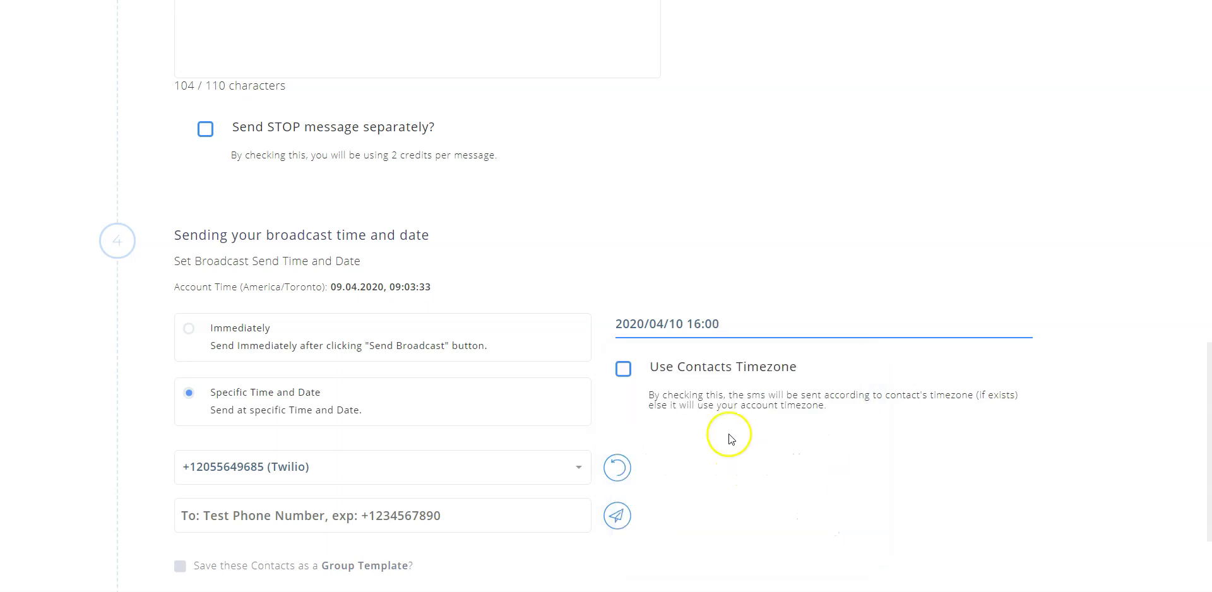
pyautogui.click(625, 371)
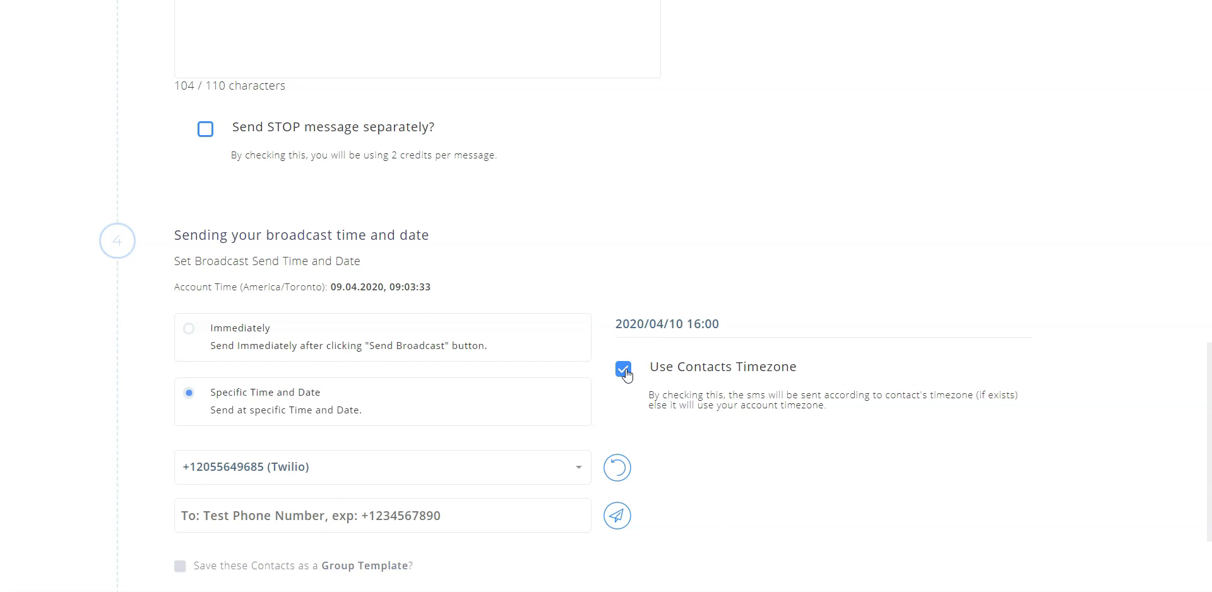
pyautogui.click(624, 373)
pyautogui.click(615, 375)
# Choose 'Immediately' sending and point out the test SMS field and Send Broadcast button
pyautogui.click(192, 357)
pyautogui.scroll(-3, 192, 357)
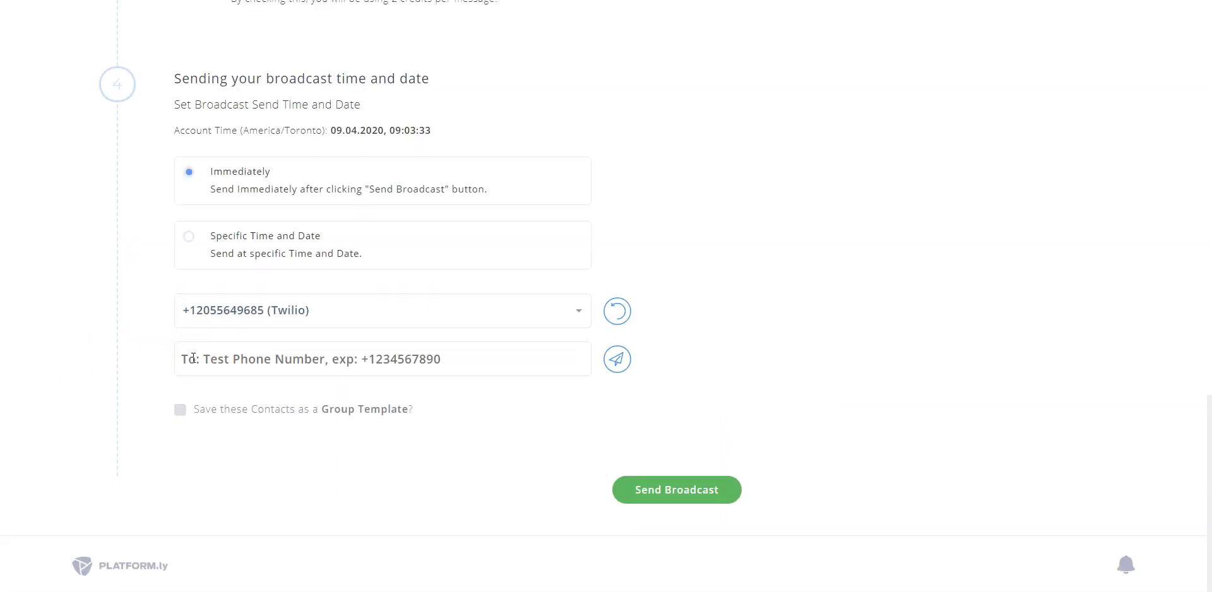
pyautogui.click(200, 357)
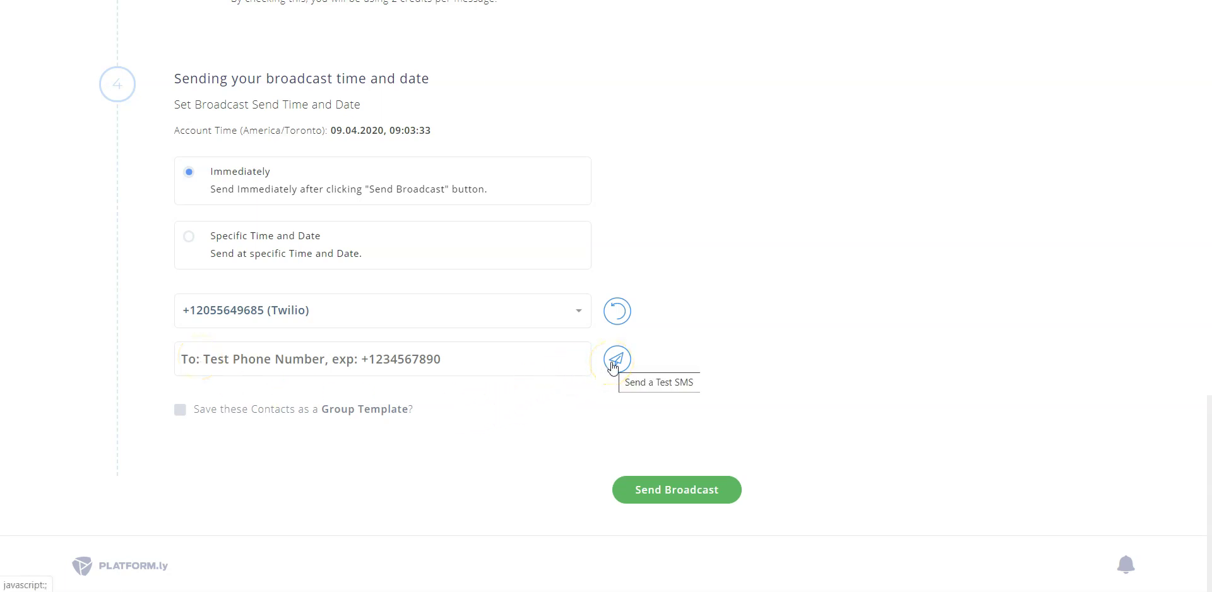
pyautogui.click(735, 315)
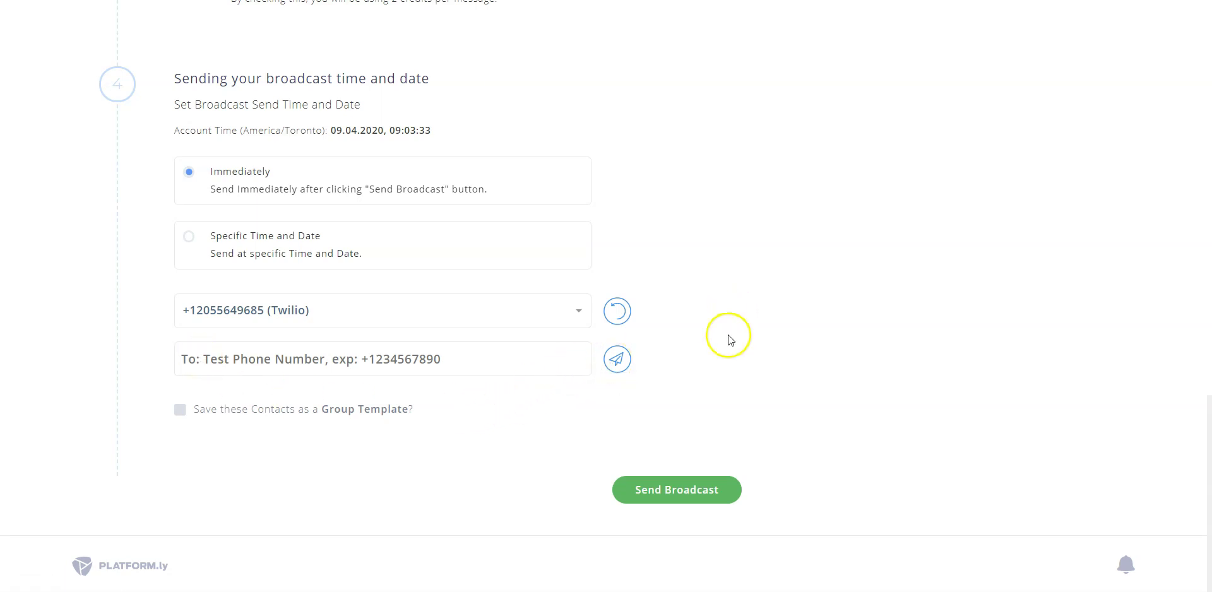
pyautogui.click(695, 490)
pyautogui.click(697, 488)
pyautogui.click(750, 415)
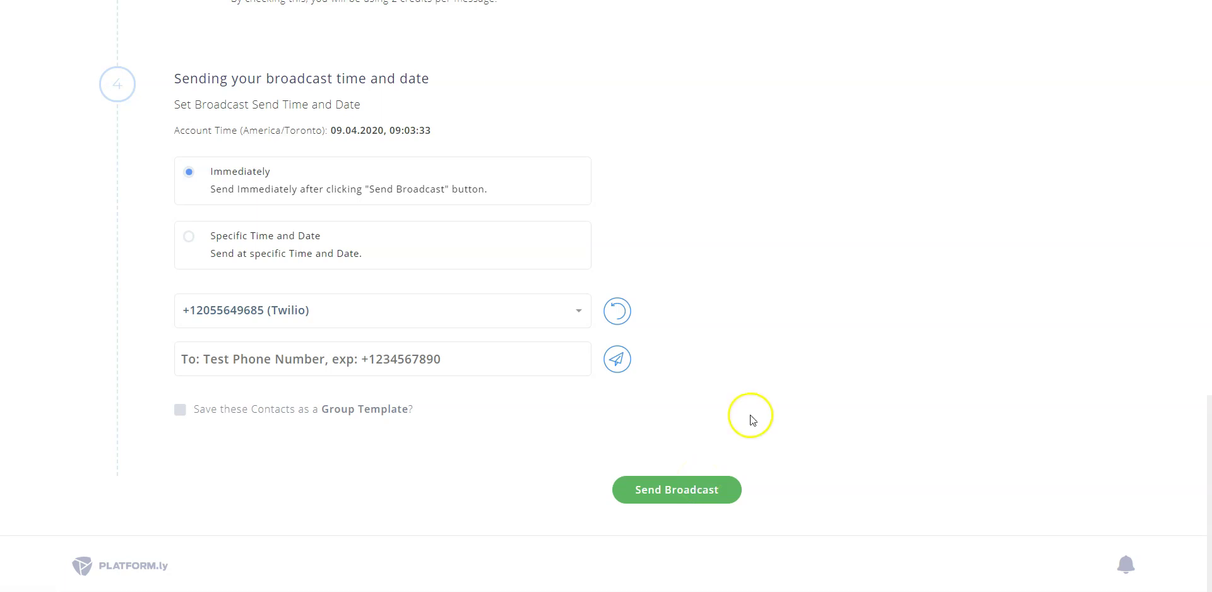